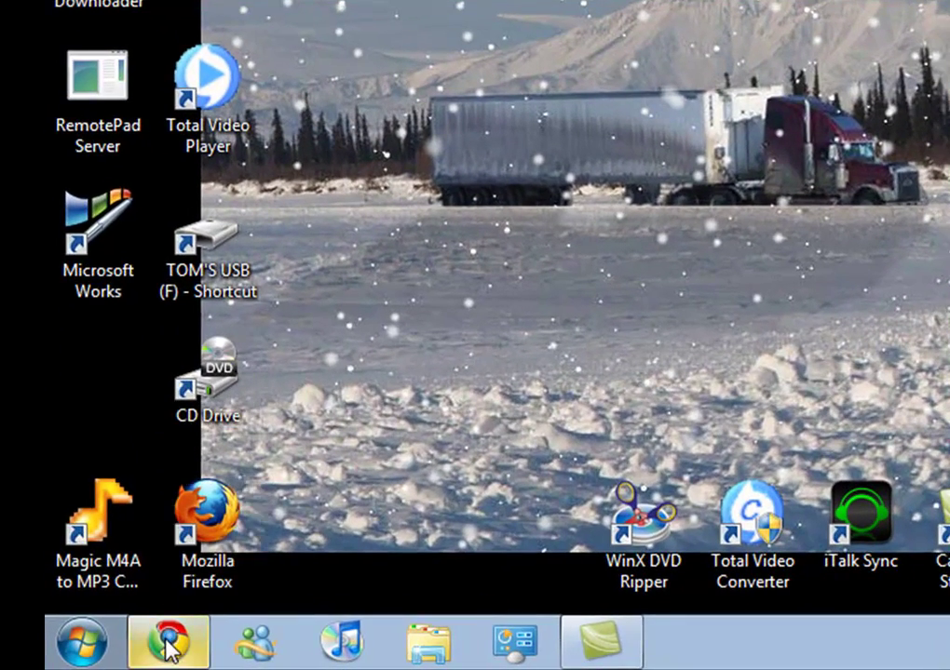
Download the WinRAR x86 (32 bit) 3.92 installer, wrar392.exe, in Chrome, allowing multiple downloads and keeping the file
{"action": "left_click", "coordinate": [168, 632]}
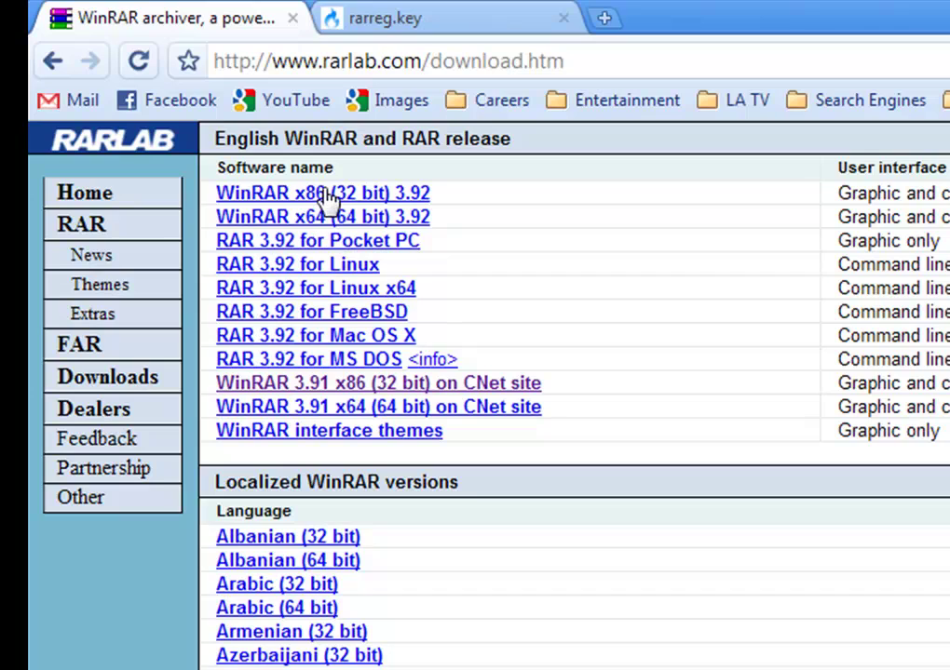
{"action": "left_click", "coordinate": [327, 196]}
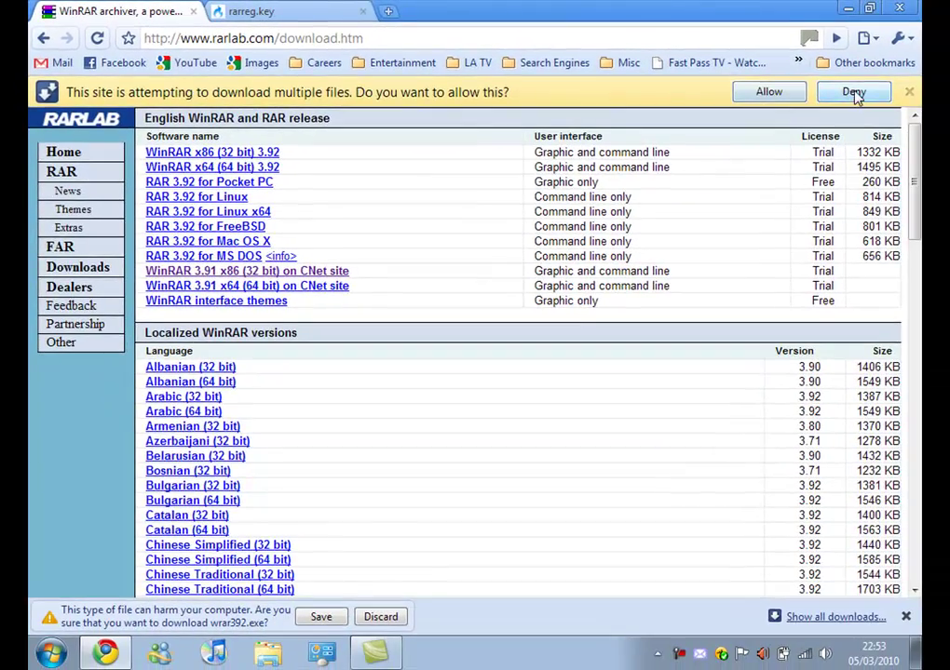
{"action": "left_click", "coordinate": [850, 91]}
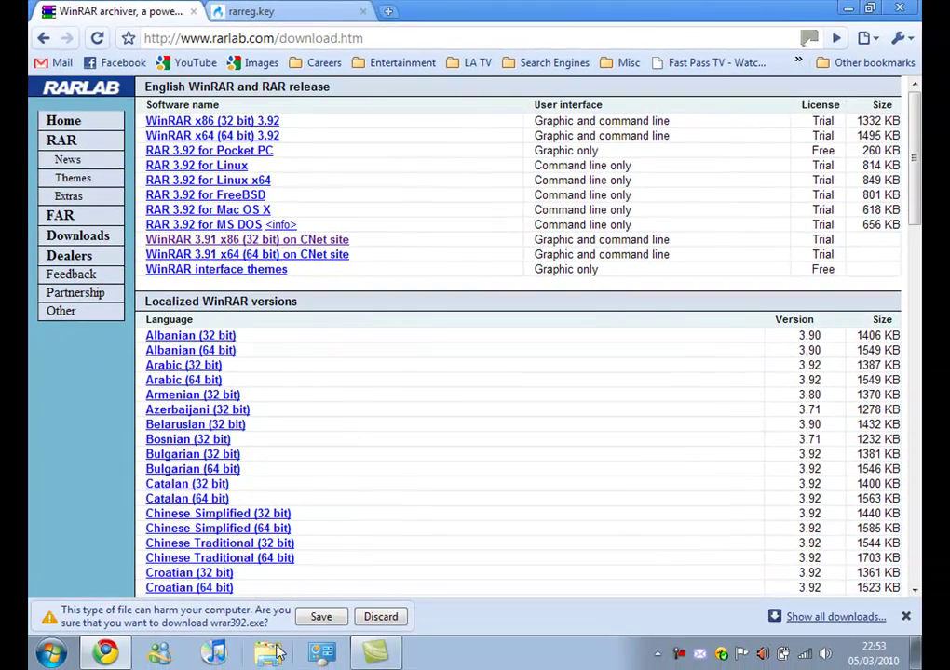
{"action": "left_click", "coordinate": [319, 616]}
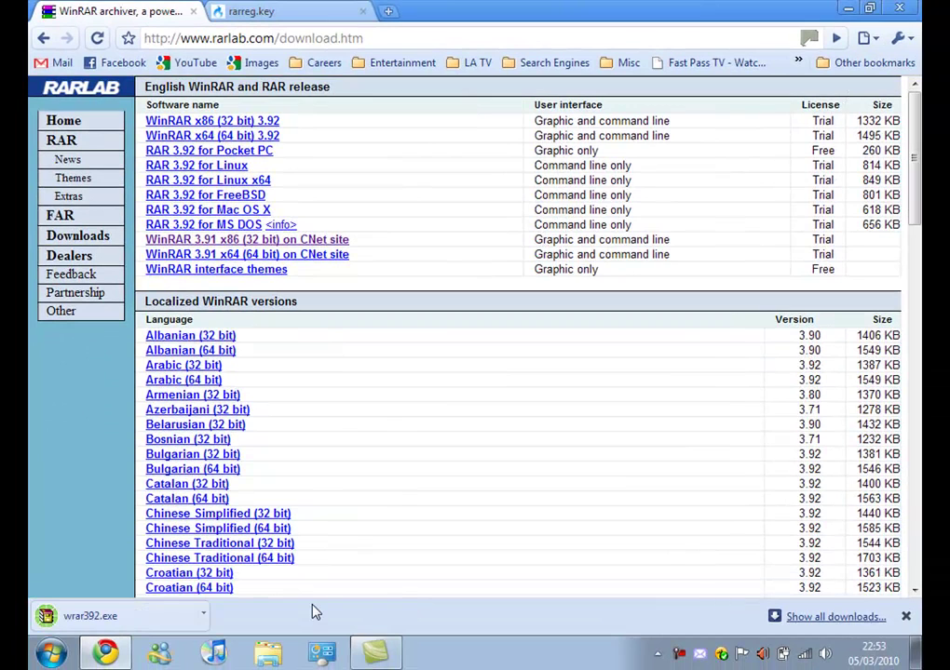
Move wrar392 from the Downloads folder onto the desktop and shift its icon further left
{"action": "left_click", "coordinate": [847, 11]}
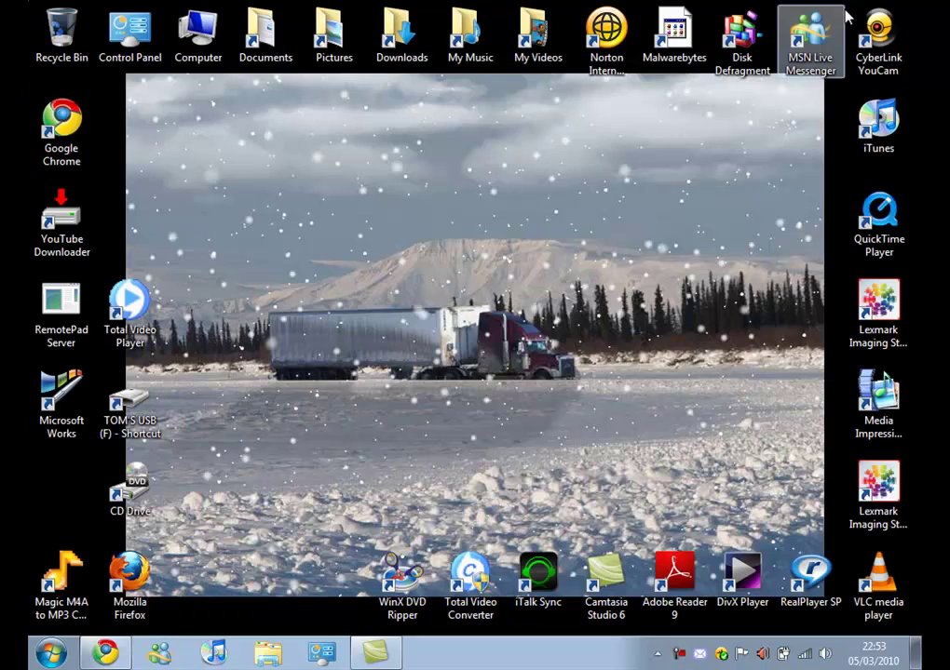
{"action": "double_click", "coordinate": [413, 55]}
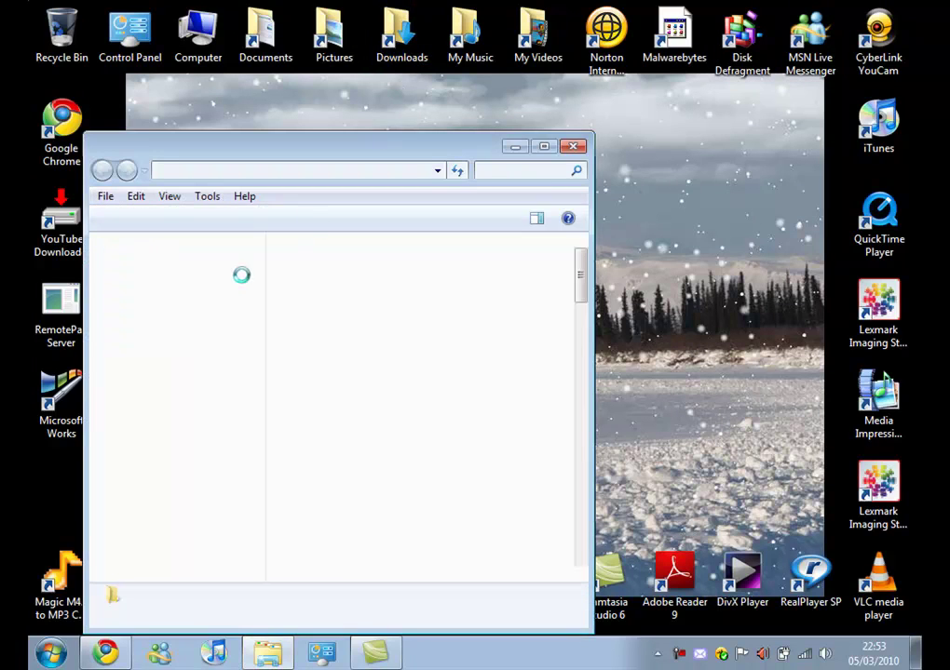
{"action": "left_click_drag", "start_coordinate": [303, 270], "coordinate": [607, 209]}
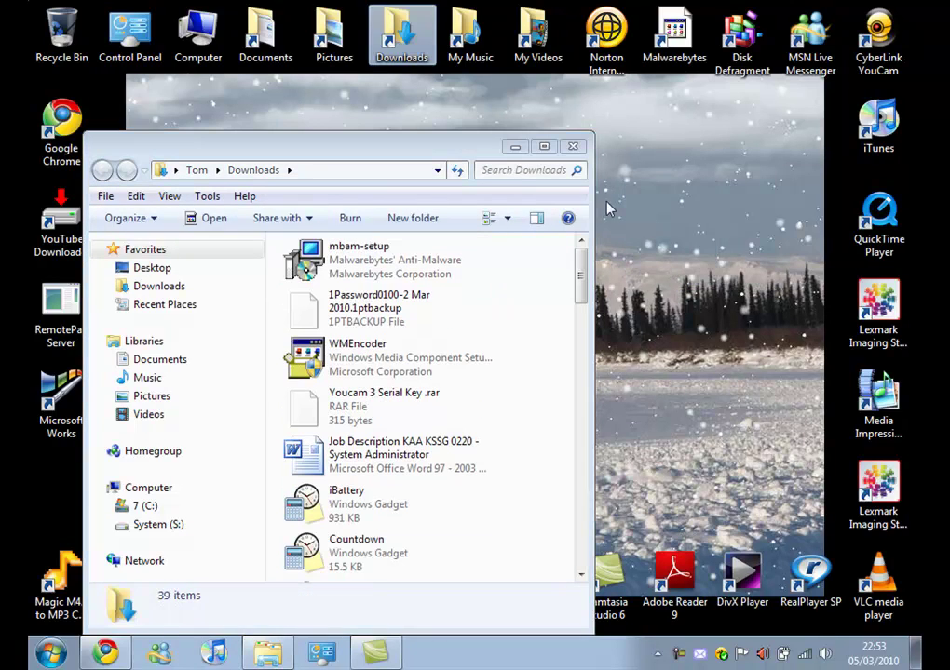
{"action": "left_click", "coordinate": [570, 149]}
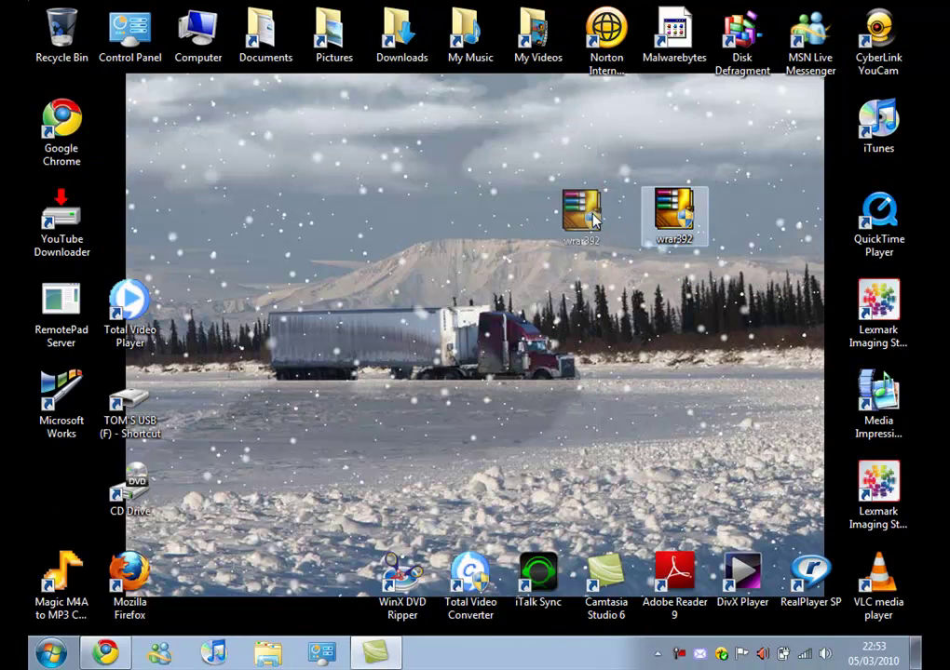
{"action": "left_click_drag", "start_coordinate": [666, 219], "coordinate": [531, 219]}
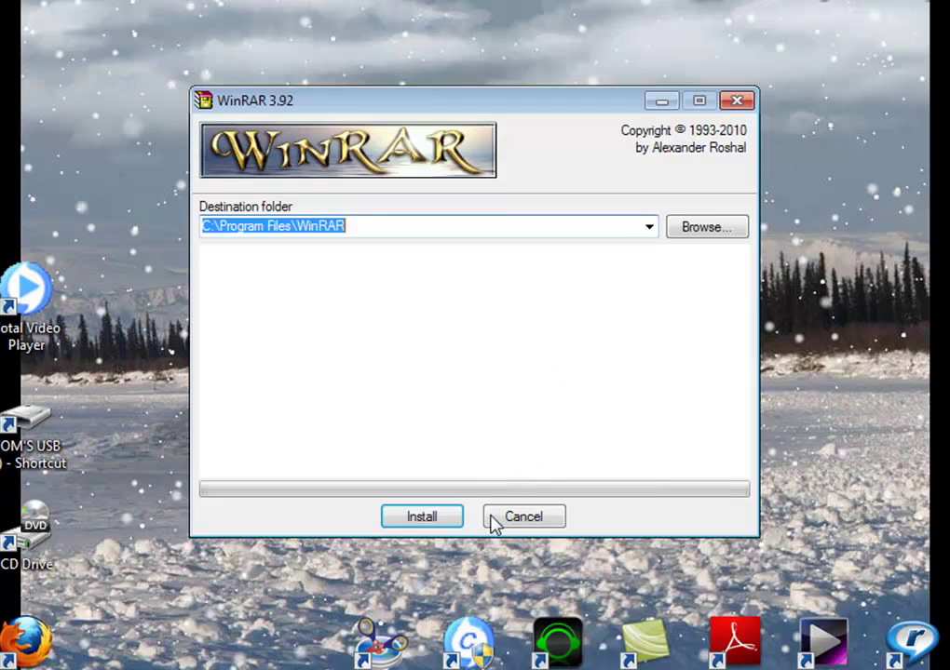
Install WinRAR 3.92 to C:\Program Files\WinRAR with a desktop shortcut and no Start Menu entry
{"action": "left_click", "coordinate": [446, 515]}
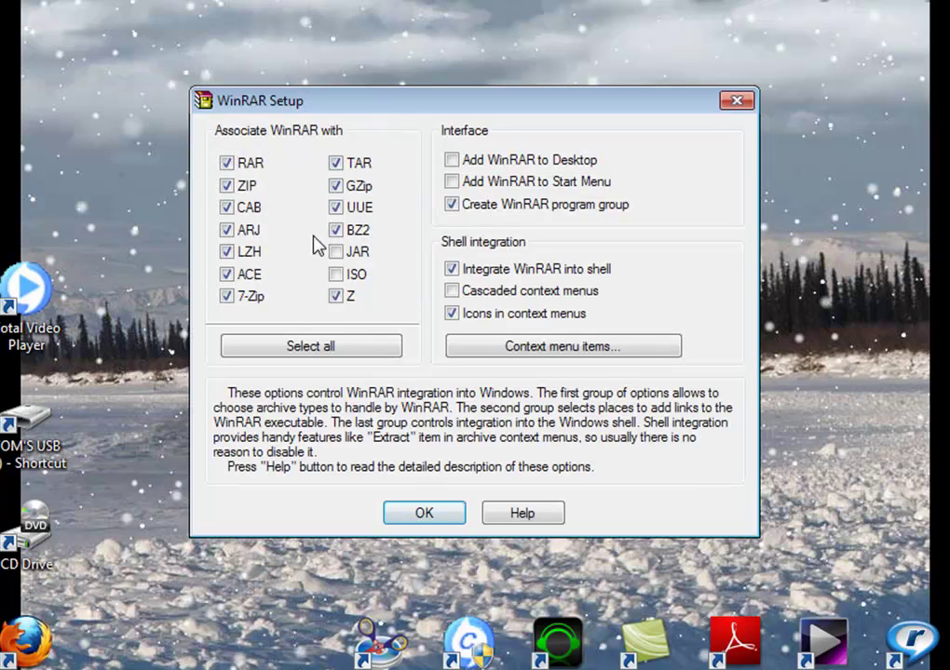
{"action": "left_click", "coordinate": [452, 160]}
{"action": "left_click", "coordinate": [452, 181]}
{"action": "left_click", "coordinate": [423, 513]}
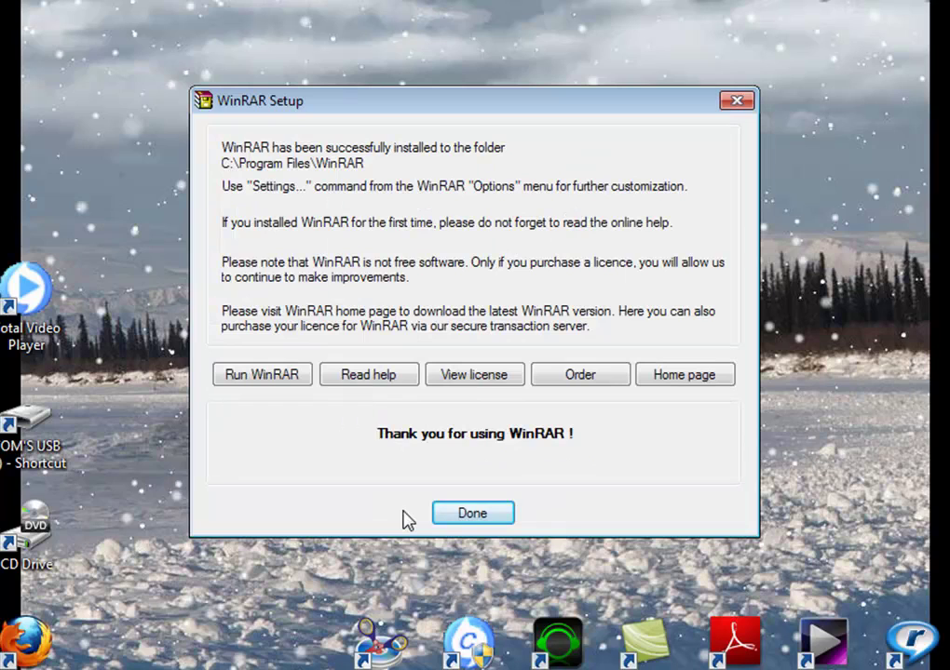
Finish setup, then check Help > About shows WinRAR 3.92 as a 40-day trial, and close WinRAR
{"action": "left_click", "coordinate": [472, 514]}
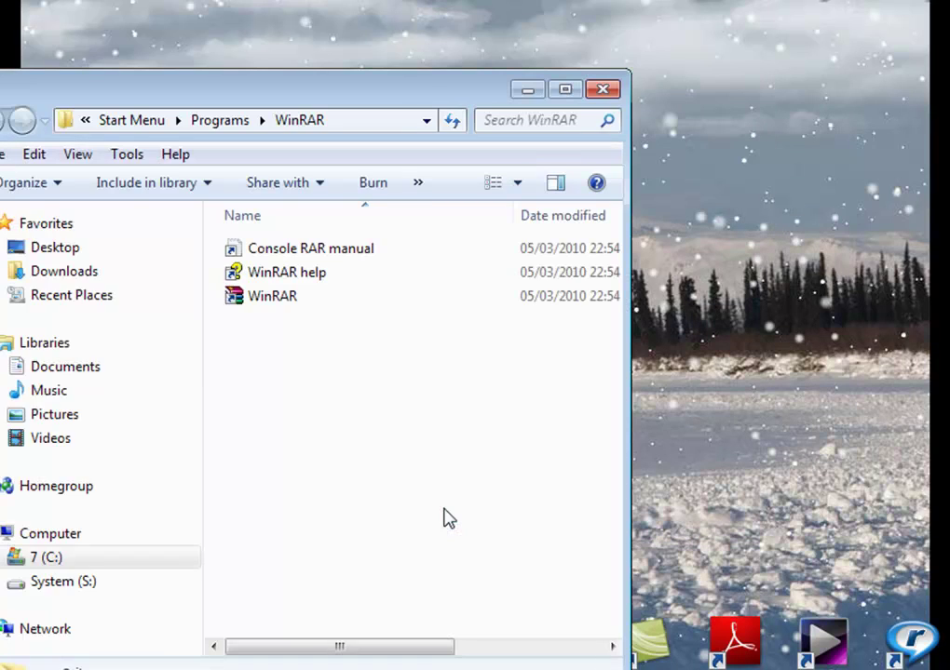
{"action": "left_click", "coordinate": [604, 92]}
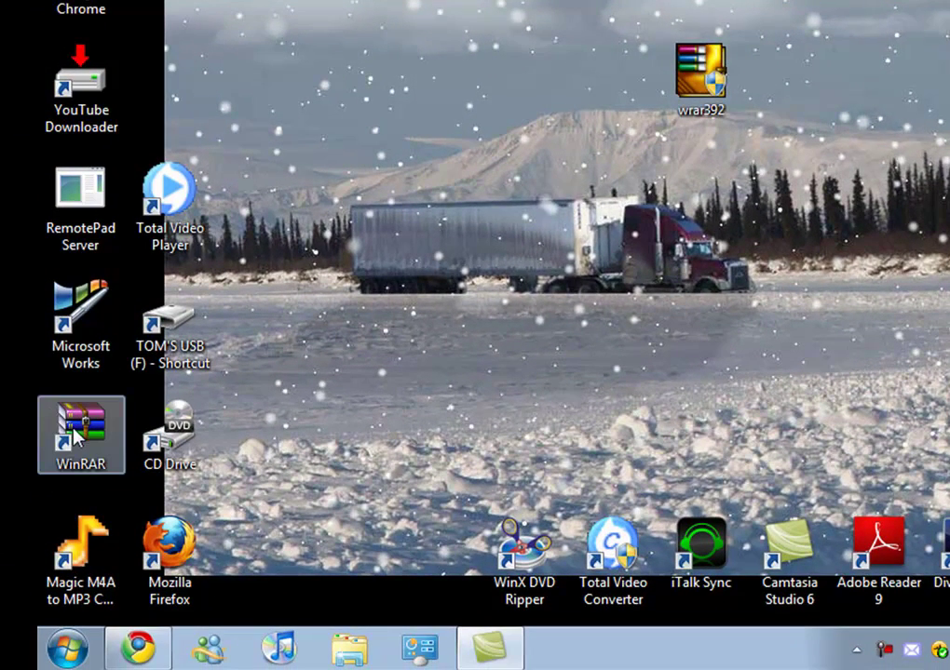
{"action": "double_click", "coordinate": [80, 439]}
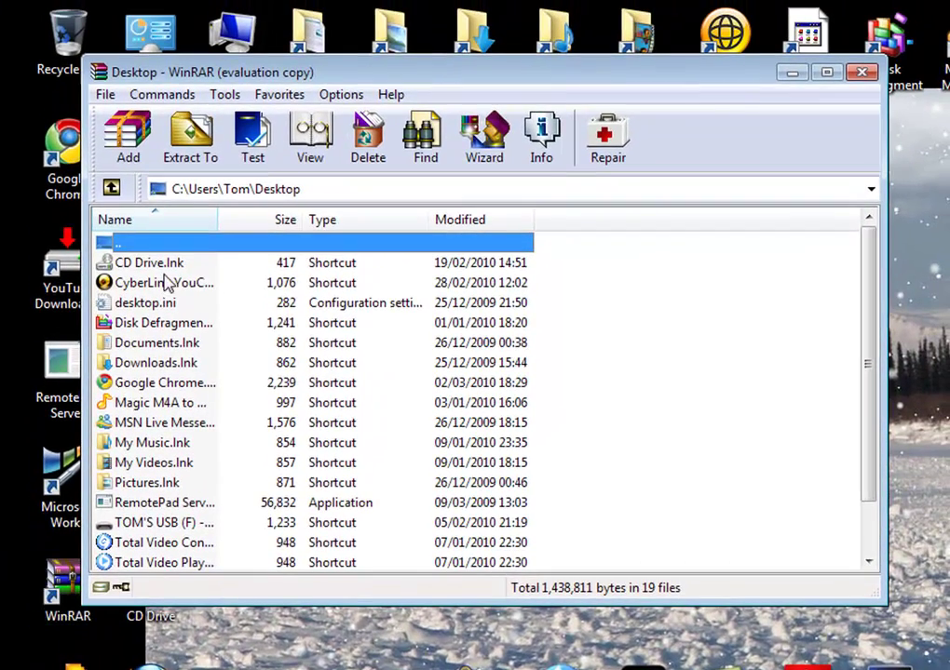
{"action": "left_click", "coordinate": [395, 67]}
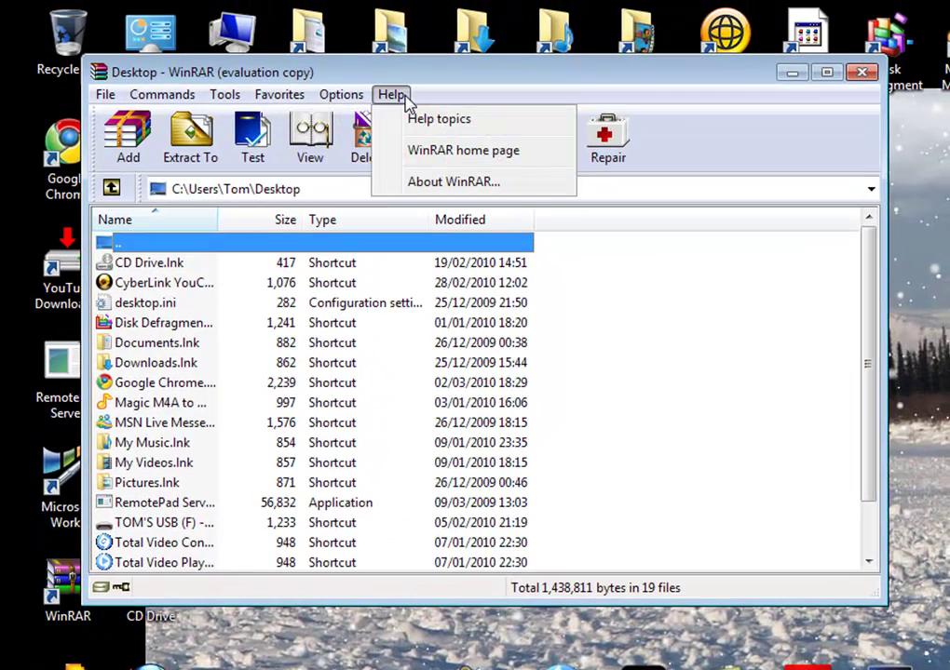
{"action": "left_click", "coordinate": [421, 184]}
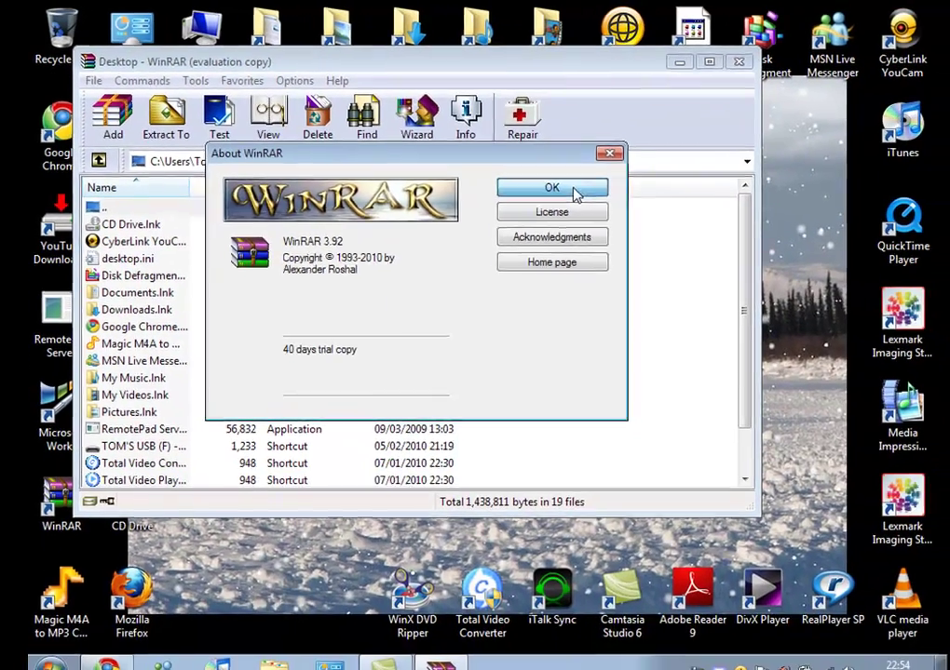
{"action": "left_click", "coordinate": [575, 190]}
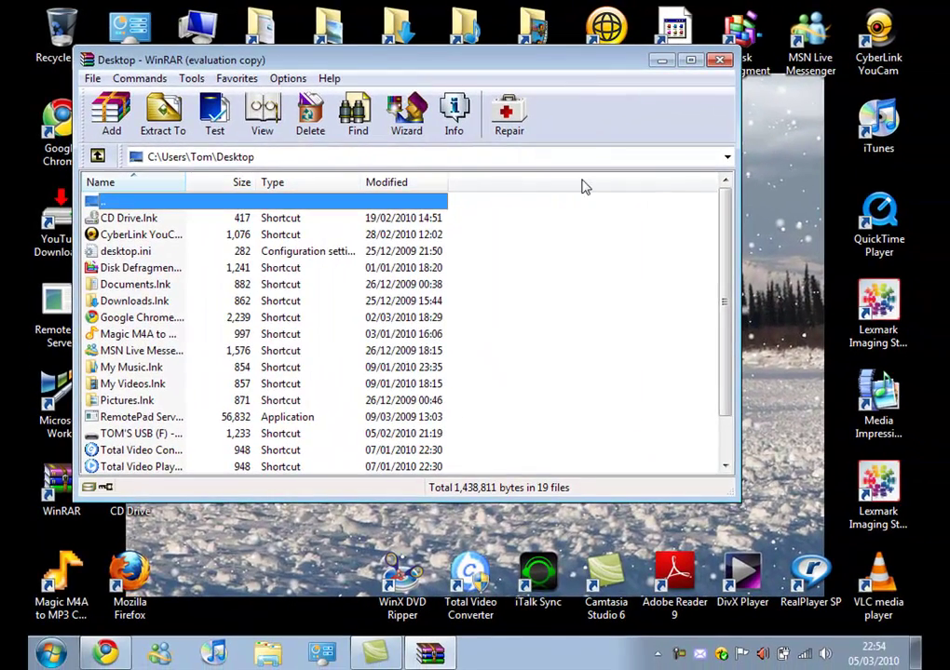
{"action": "left_click", "coordinate": [721, 62]}
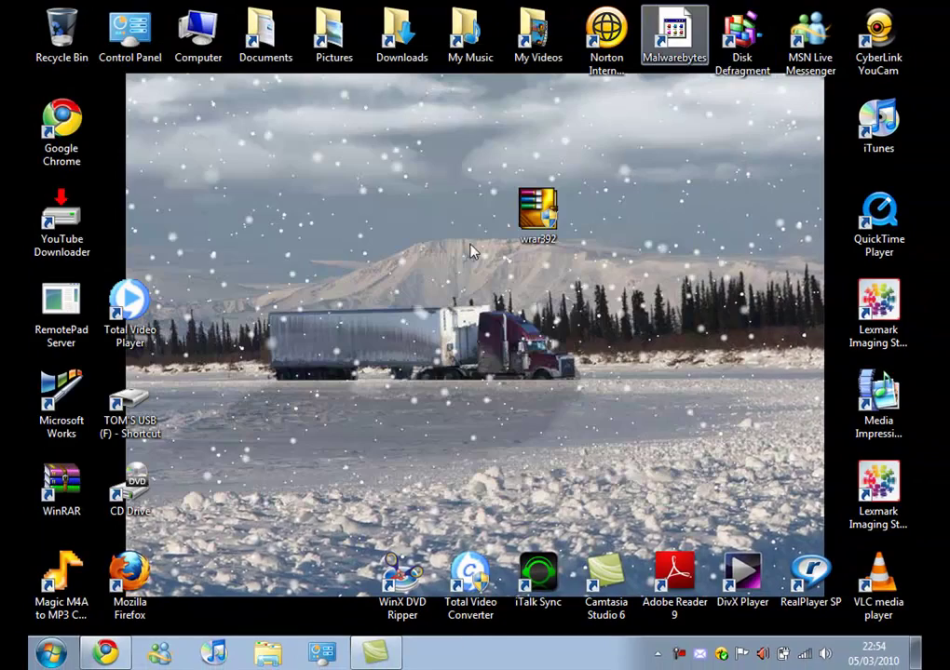
Download rarreg.key (482 B) from the MediaFire tab in Chrome, then minimize the browser
{"action": "left_click", "coordinate": [105, 652]}
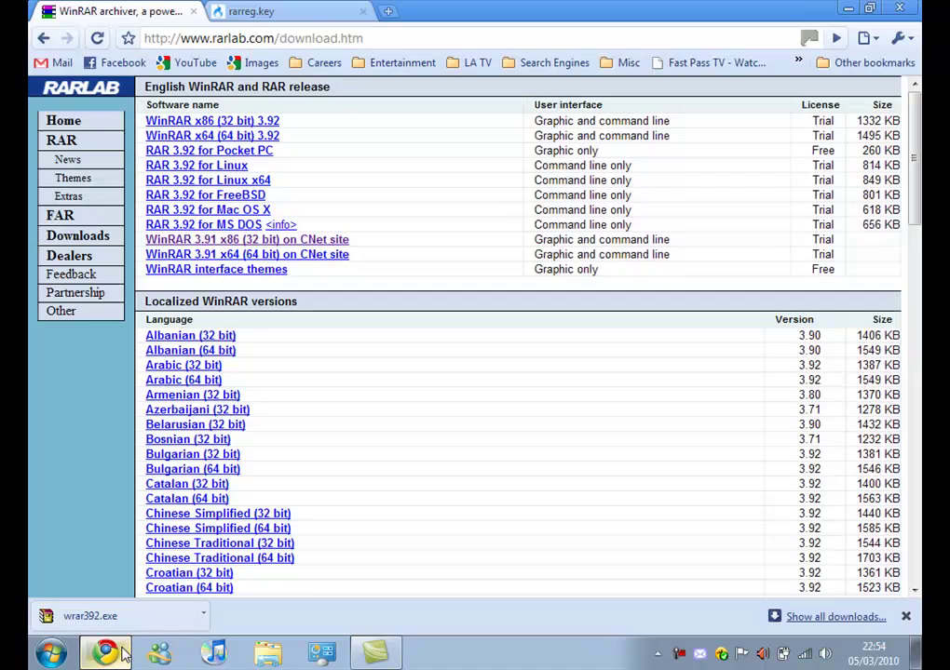
{"action": "left_click", "coordinate": [239, 10]}
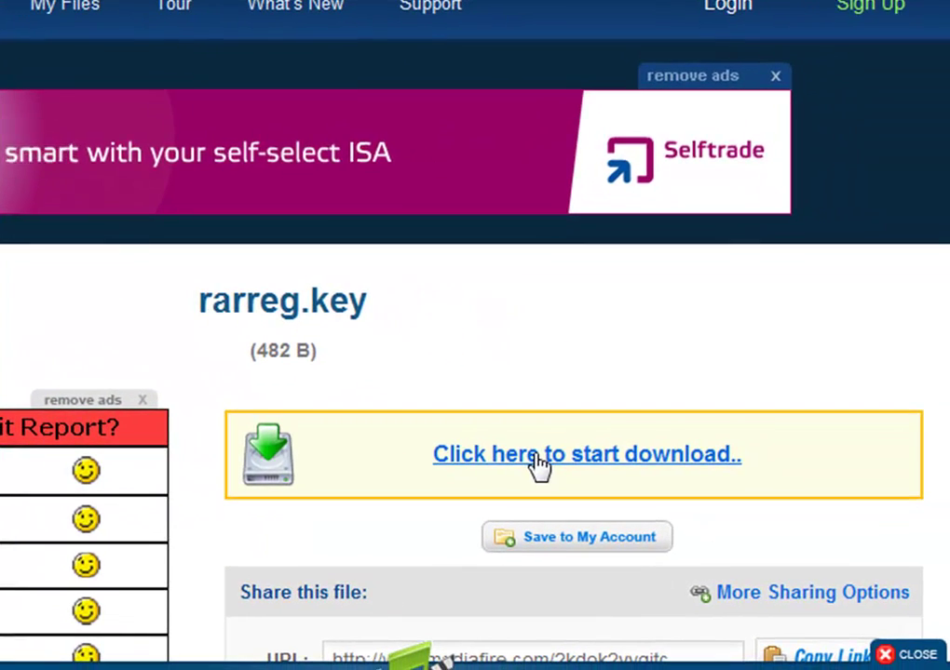
{"action": "left_click", "coordinate": [631, 507]}
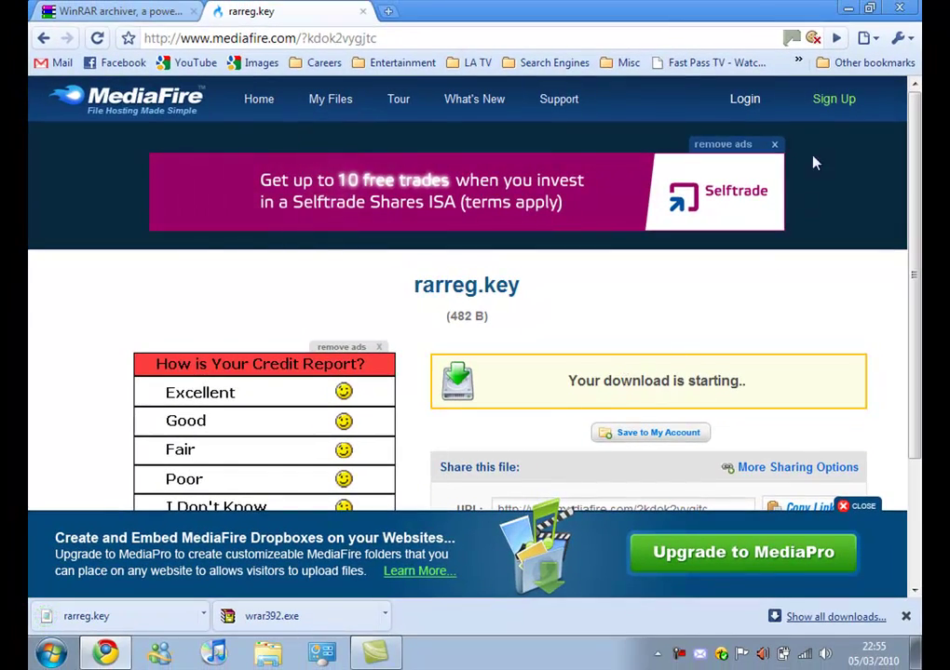
{"action": "left_click", "coordinate": [848, 9]}
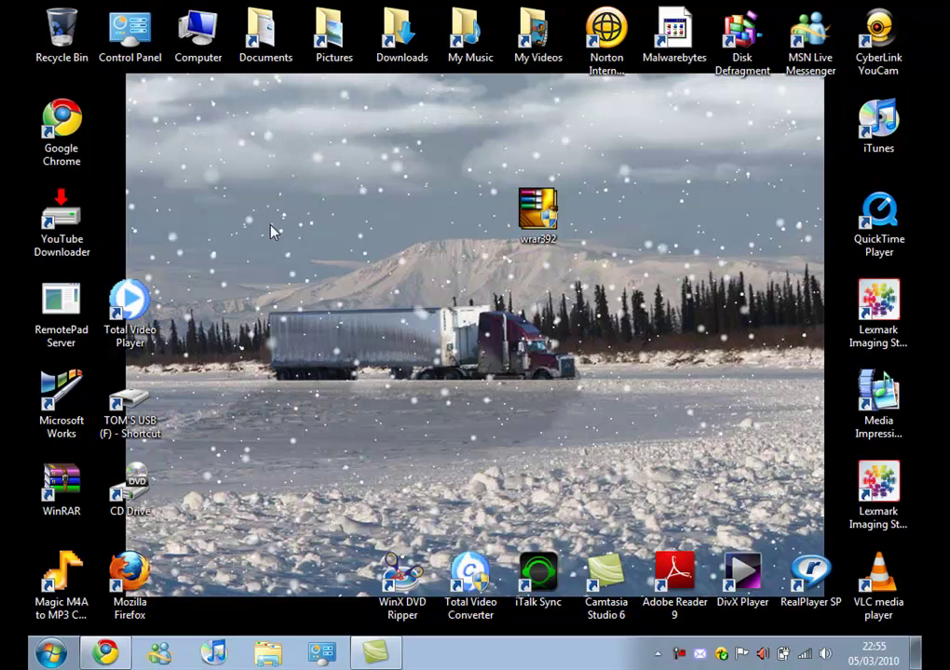
Browse from Computer through 7 (C:) and Program Files to the WinRAR folder
{"action": "double_click", "coordinate": [217, 56]}
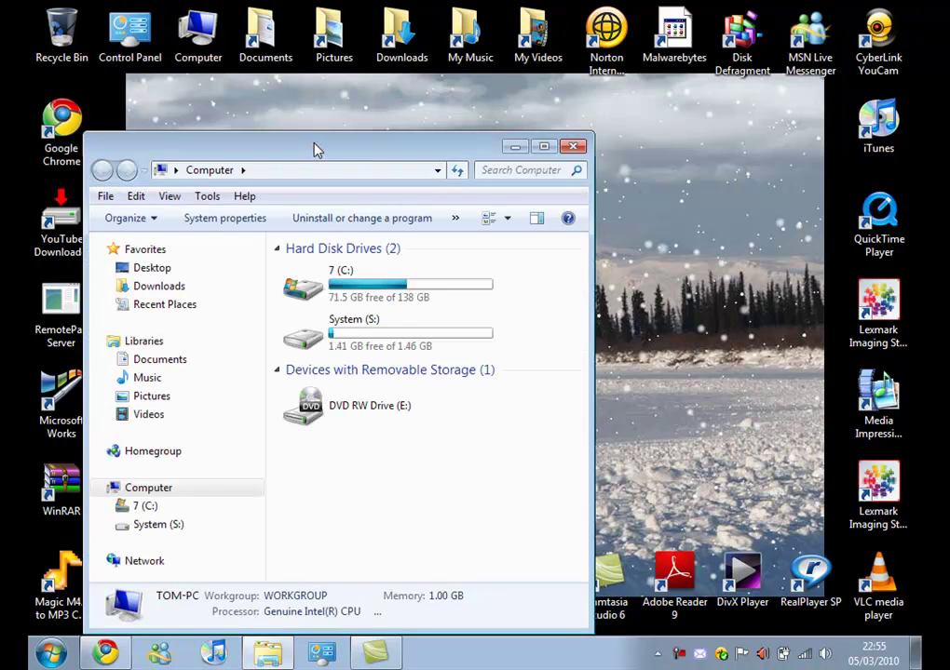
{"action": "left_click_drag", "start_coordinate": [316, 150], "coordinate": [843, 109]}
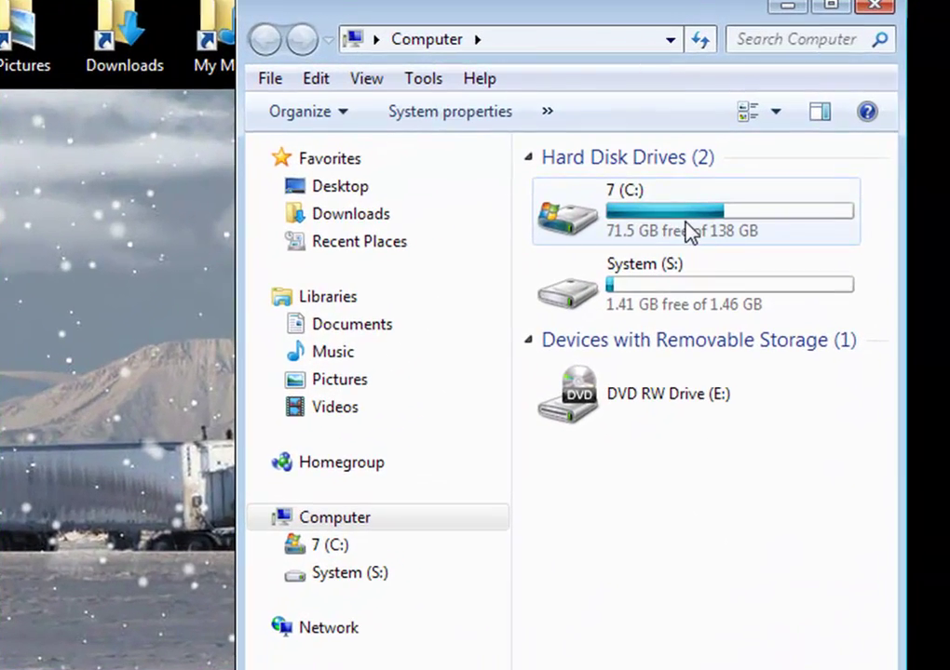
{"action": "left_click", "coordinate": [909, 253]}
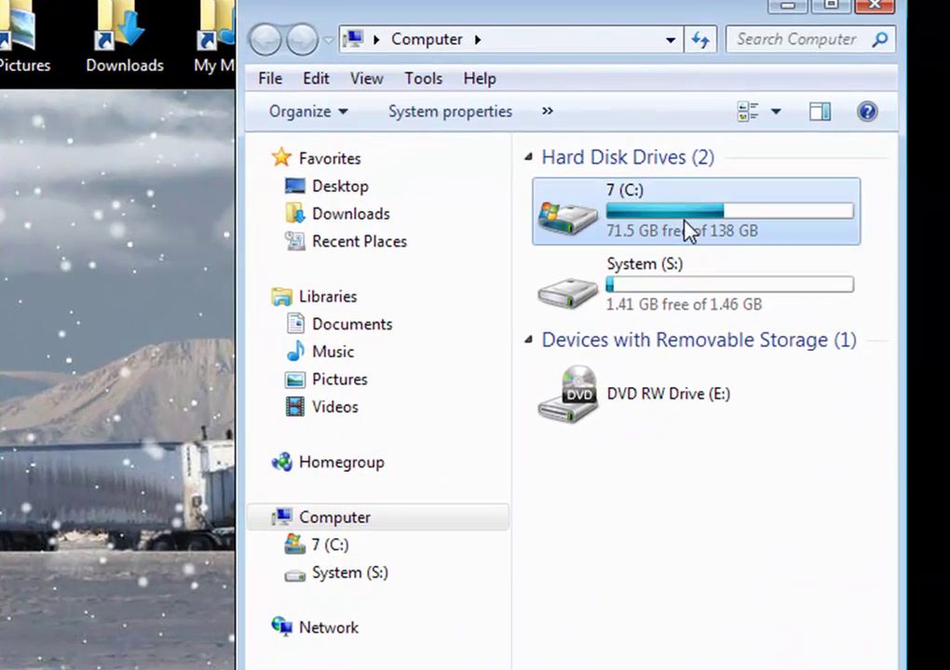
{"action": "double_click", "coordinate": [687, 230]}
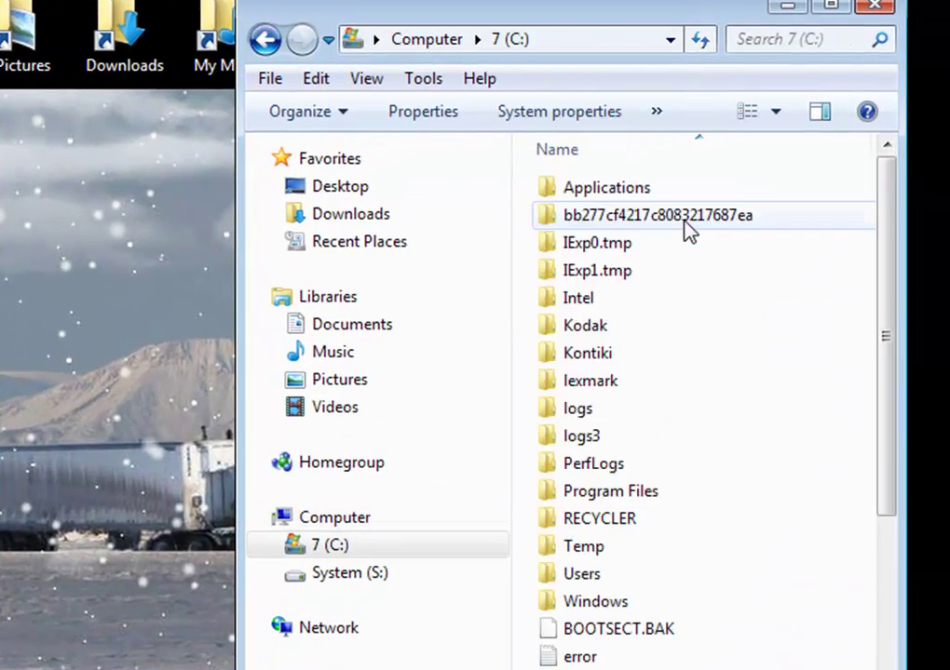
{"action": "double_click", "coordinate": [565, 494]}
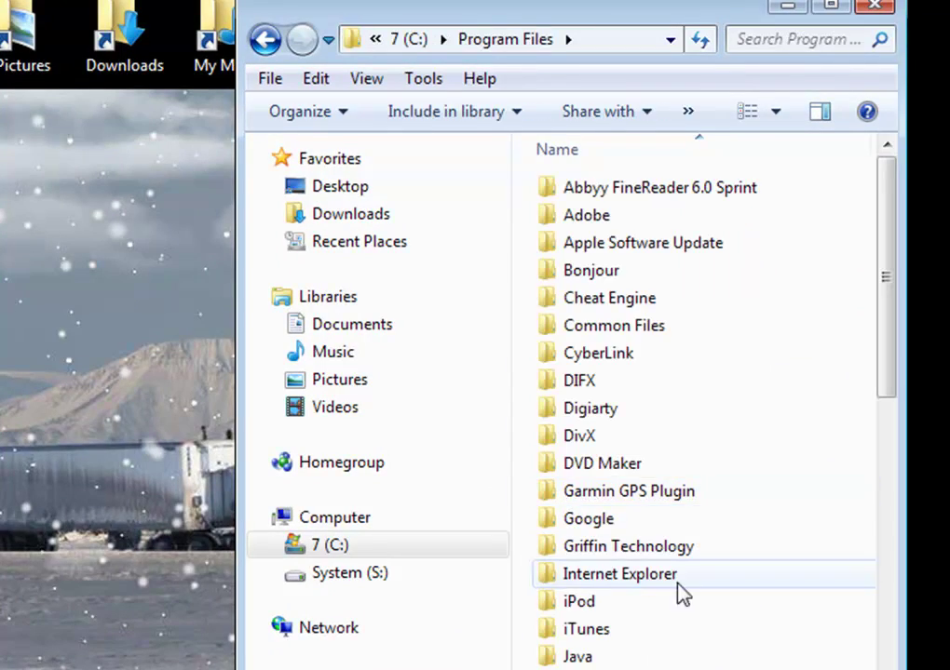
{"action": "left_click_drag", "start_coordinate": [886, 377], "coordinate": [922, 645]}
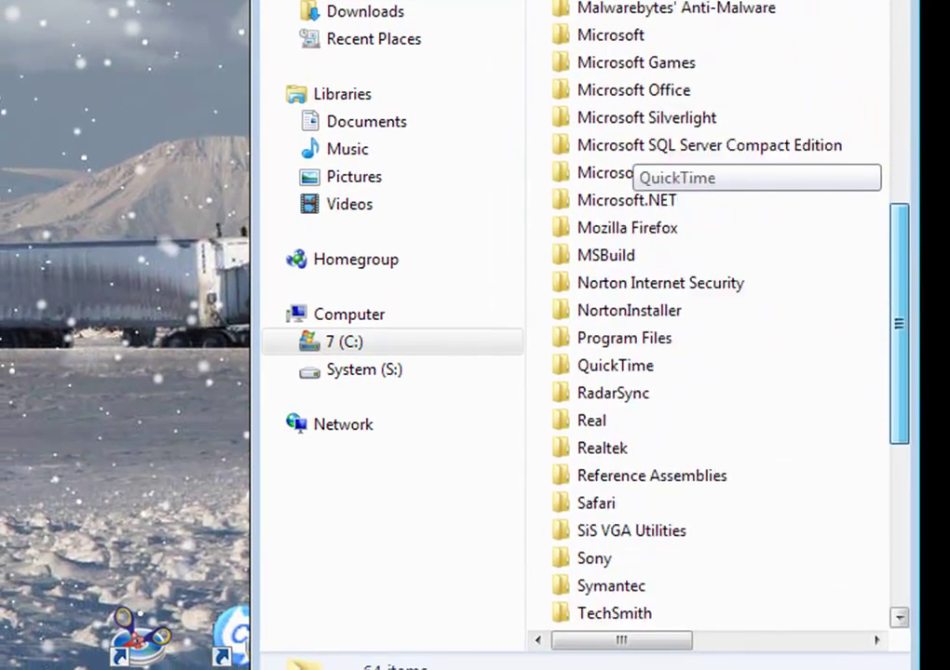
{"action": "scroll", "coordinate": [717, 317], "scroll_direction": "down", "scroll_amount": 5}
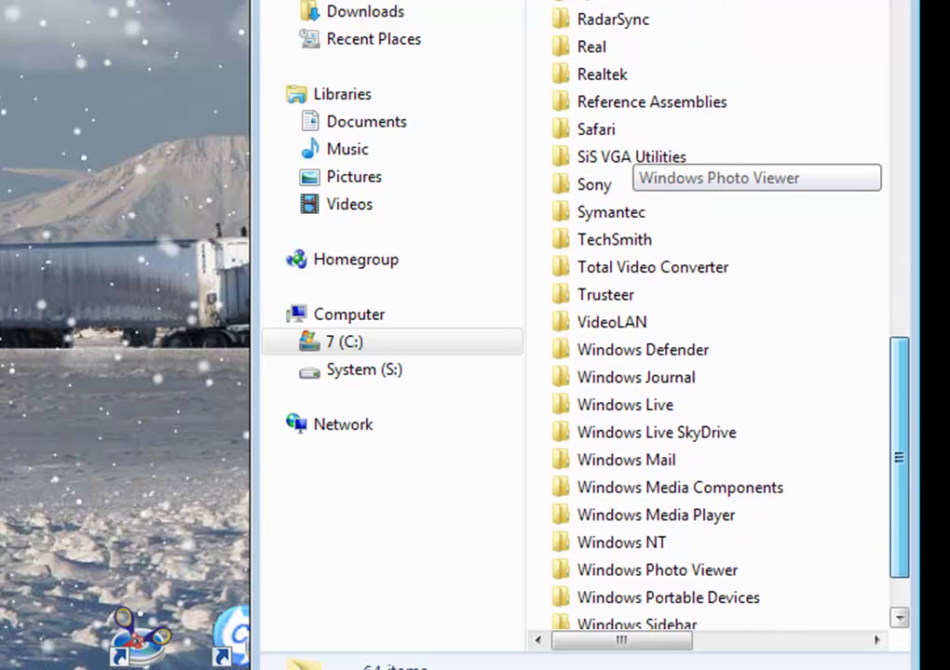
{"action": "scroll", "coordinate": [717, 317], "scroll_direction": "down", "scroll_amount": 2}
{"action": "left_click", "coordinate": [657, 596]}
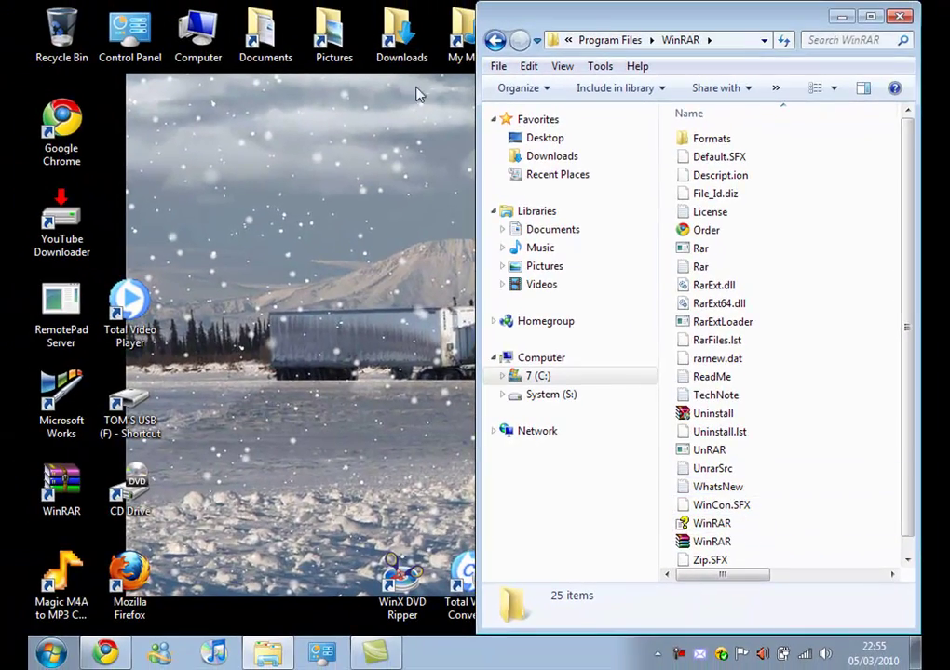
Move rarreg.key from Downloads into C:\Program Files\WinRAR with administrator permission, then close both windows
{"action": "double_click", "coordinate": [401, 38]}
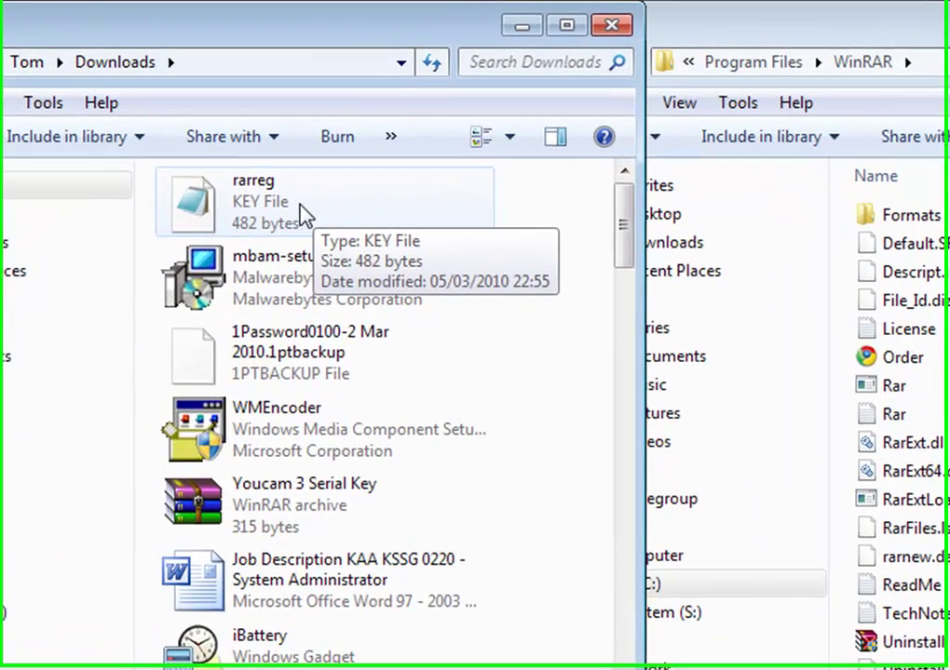
{"action": "left_click", "coordinate": [307, 137]}
{"action": "left_click_drag", "start_coordinate": [284, 216], "coordinate": [878, 70]}
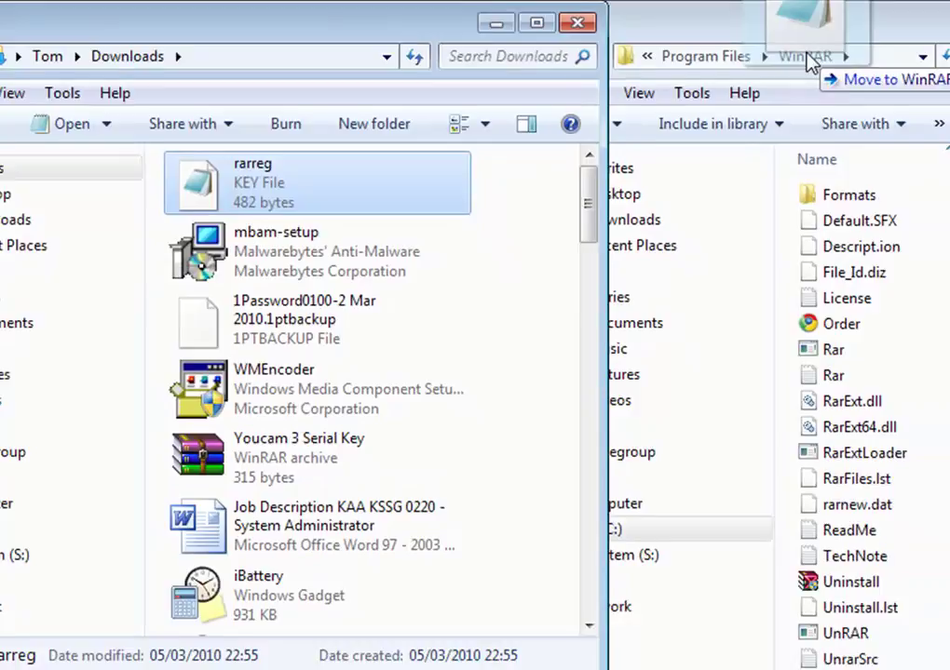
{"action": "left_click_drag", "start_coordinate": [809, 61], "coordinate": [808, 62]}
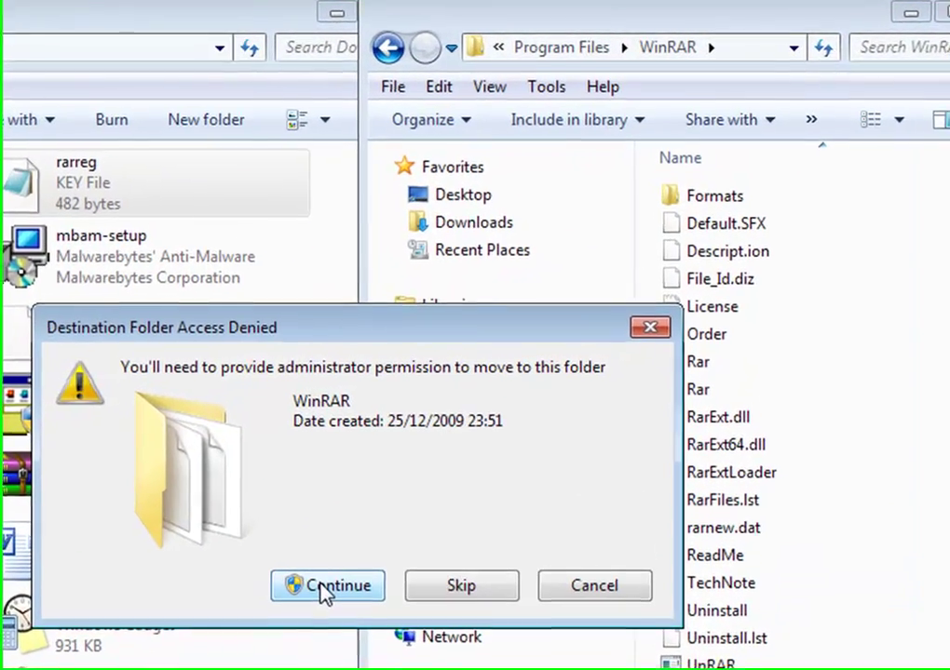
{"action": "left_click", "coordinate": [324, 586]}
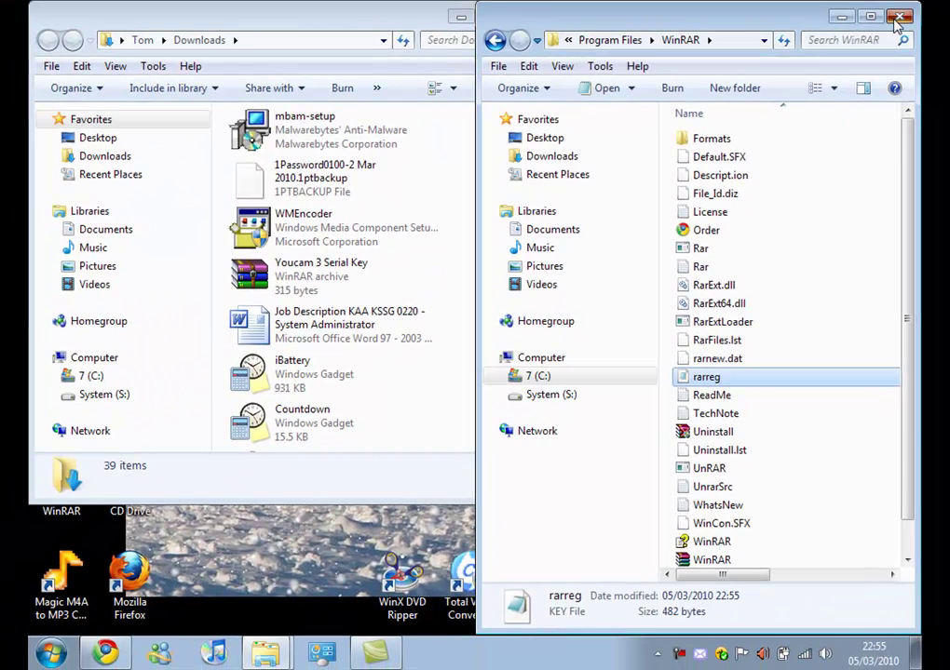
{"action": "left_click", "coordinate": [899, 15]}
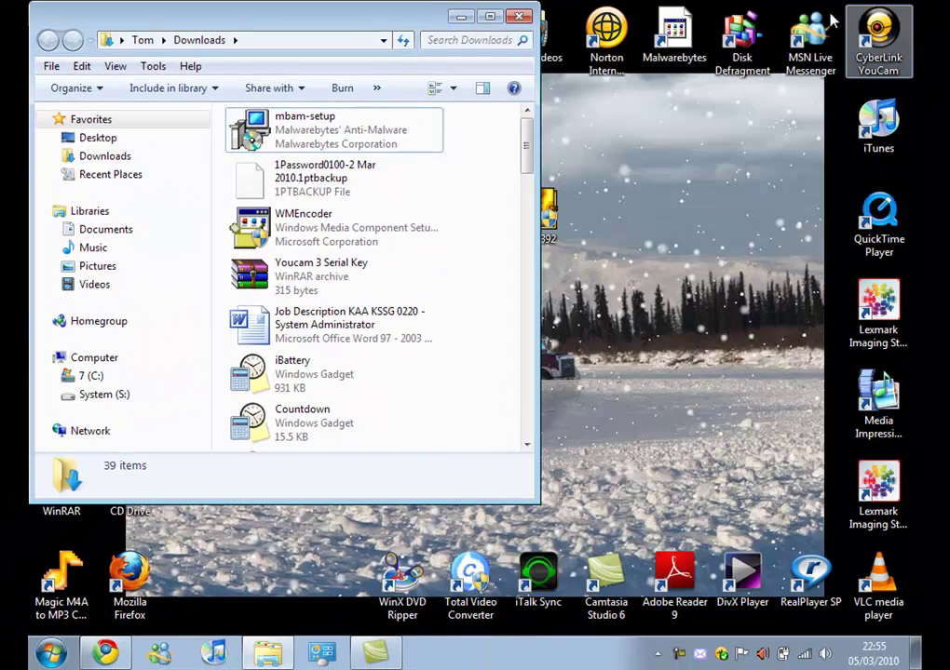
{"action": "left_click", "coordinate": [518, 17]}
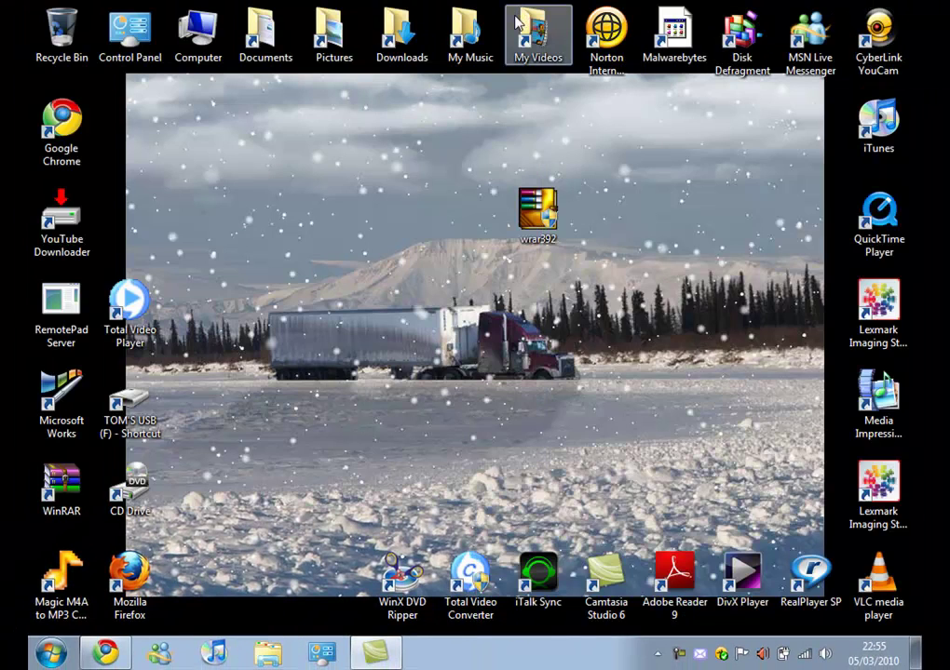
{"action": "double_click", "coordinate": [56, 511]}
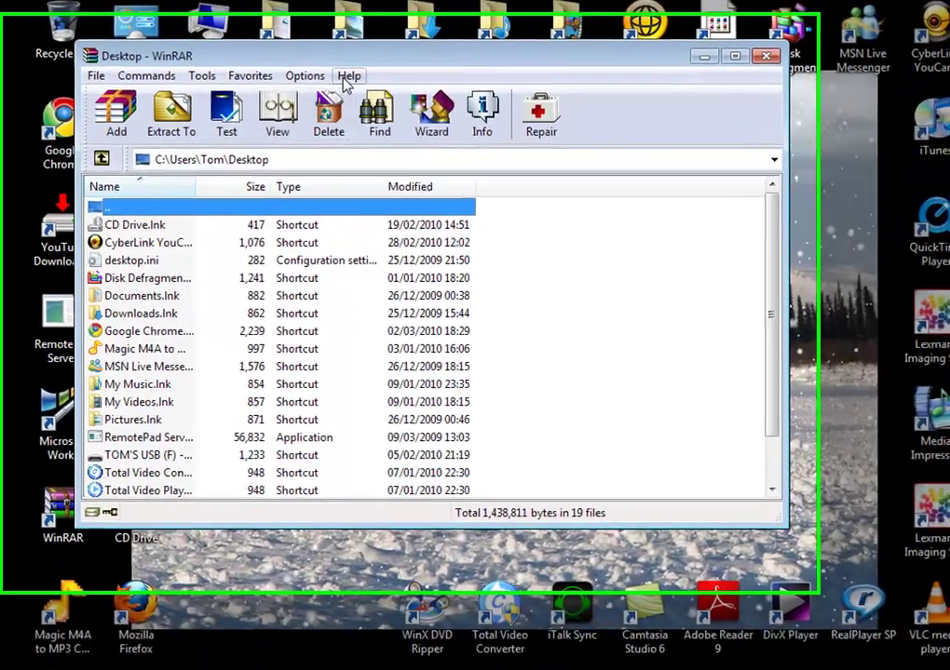
{"action": "left_click", "coordinate": [329, 78]}
{"action": "left_click", "coordinate": [423, 159]}
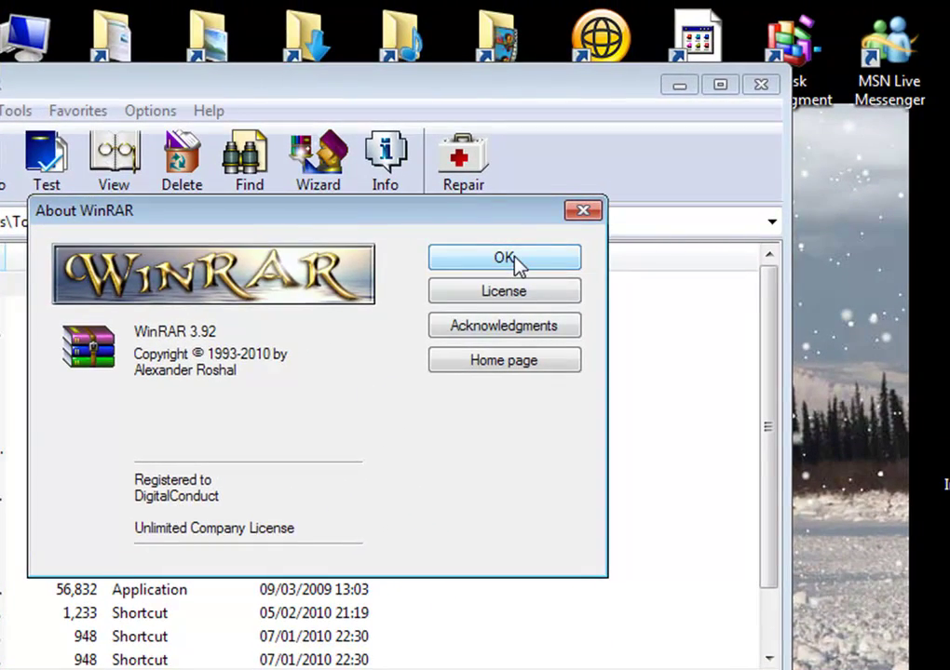
{"action": "left_click", "coordinate": [514, 262]}
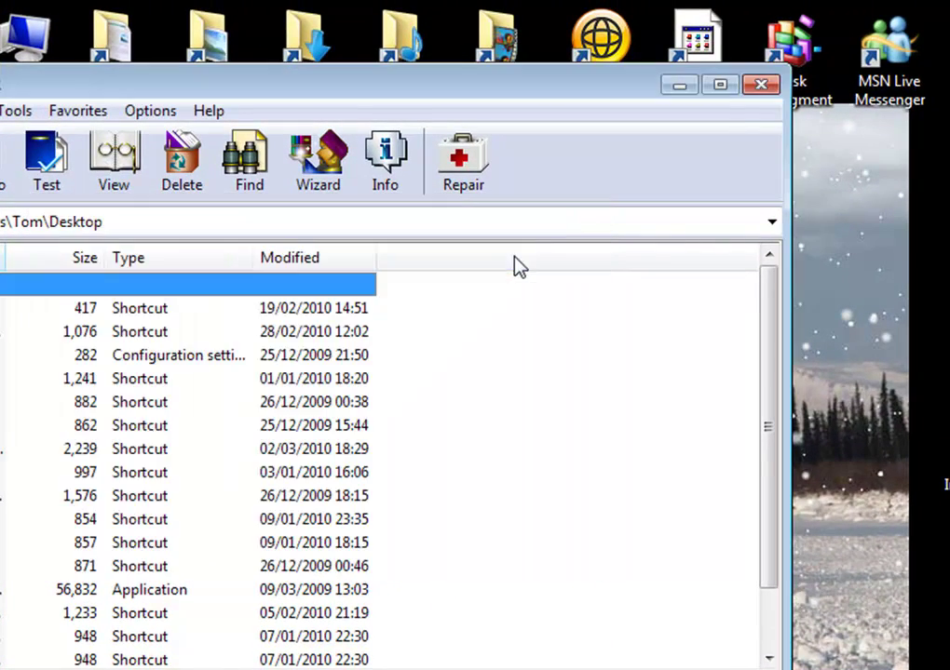
{"action": "left_click", "coordinate": [764, 86]}
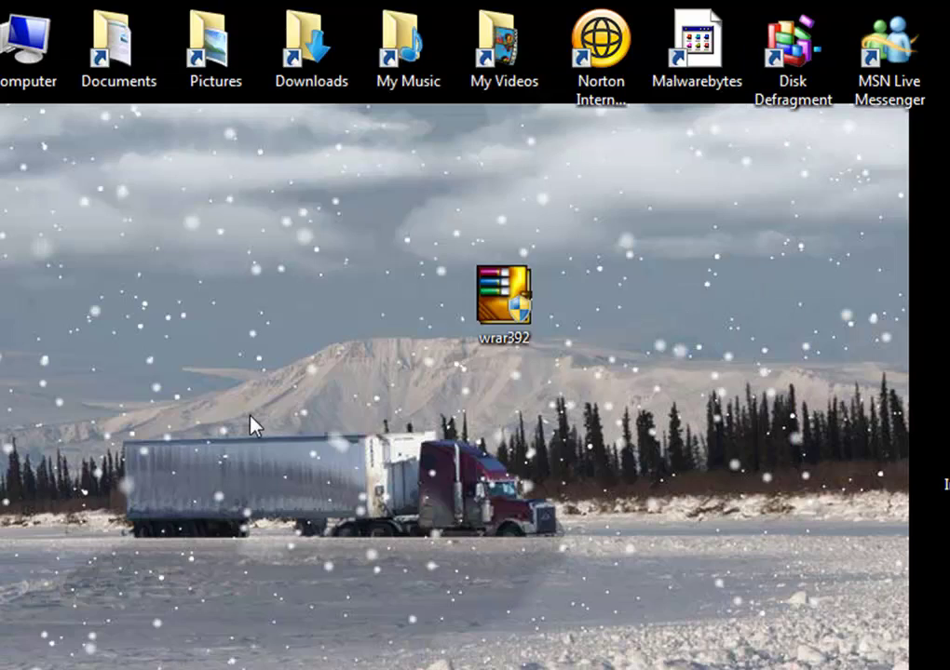